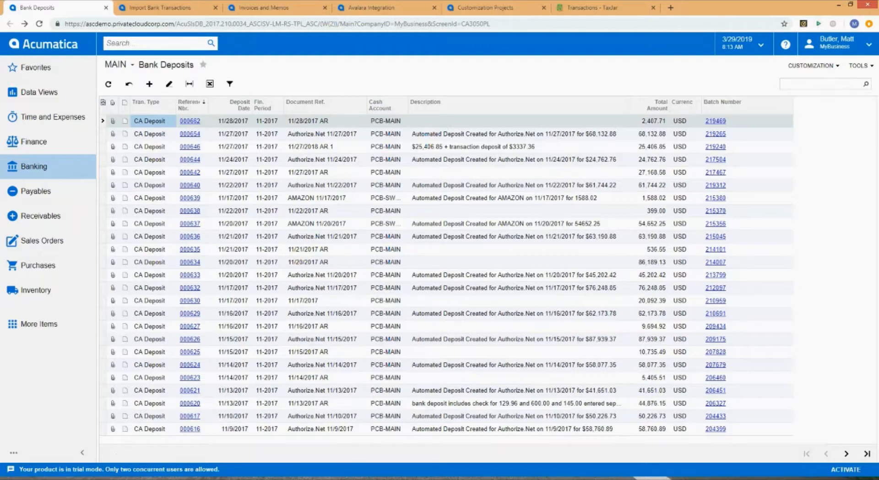
- Open File Explorer windows for the Auth.Net 20171128 Deposit, Amazon and PSR Application folders
left_click(56, 445)
left_click(51, 478)
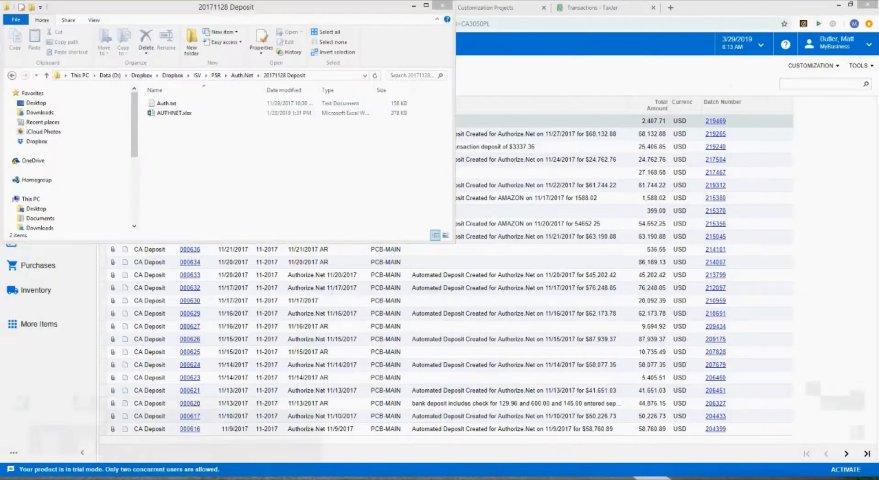
left_click(254, 468)
left_click(52, 478)
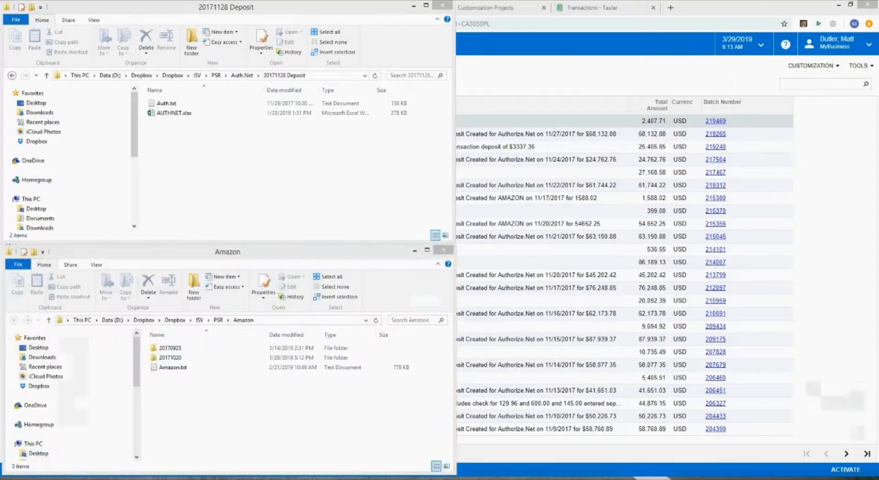
left_click(167, 449)
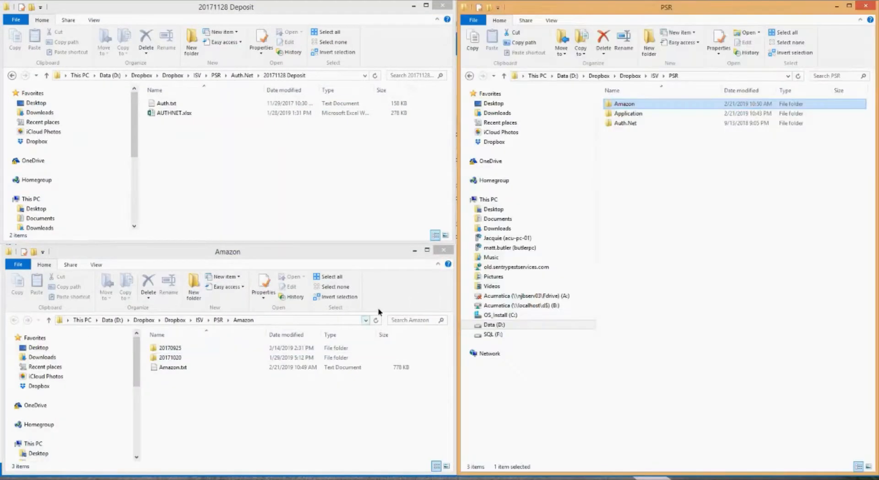
double_click(623, 113)
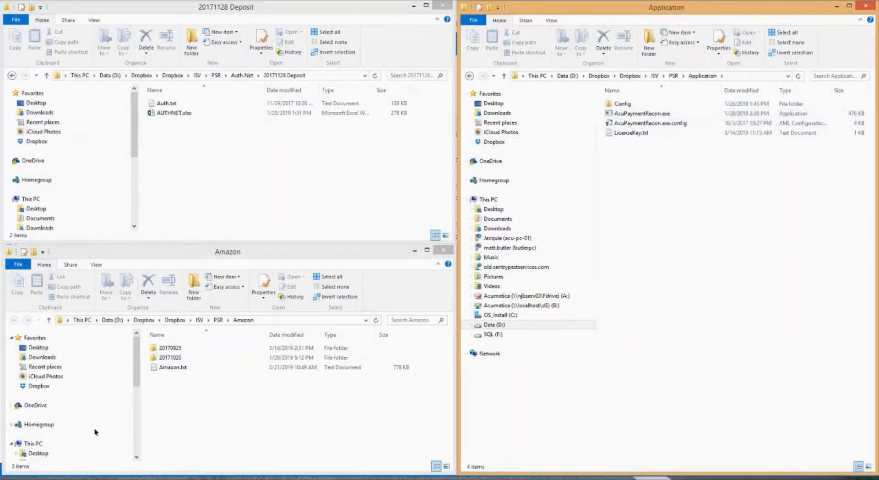
- Return to the Bank Deposits list and look over the Authorize.Net and AMAZON deposit rows
left_click(67, 476)
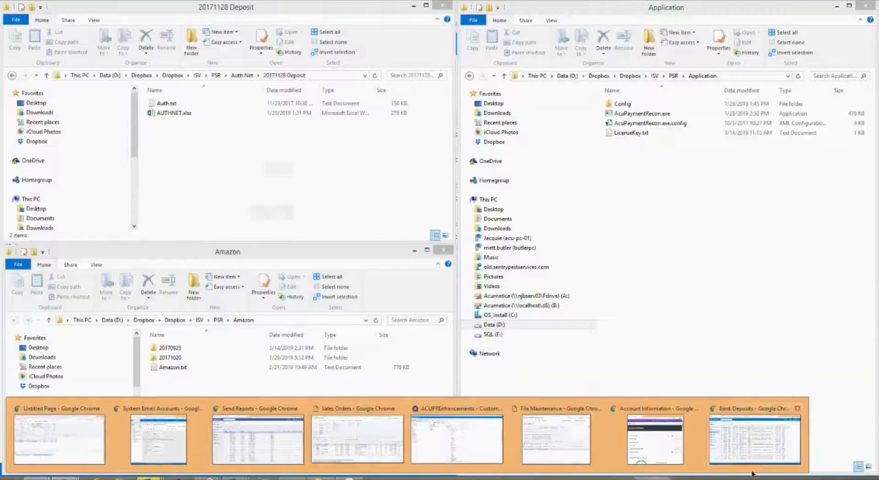
left_click(741, 445)
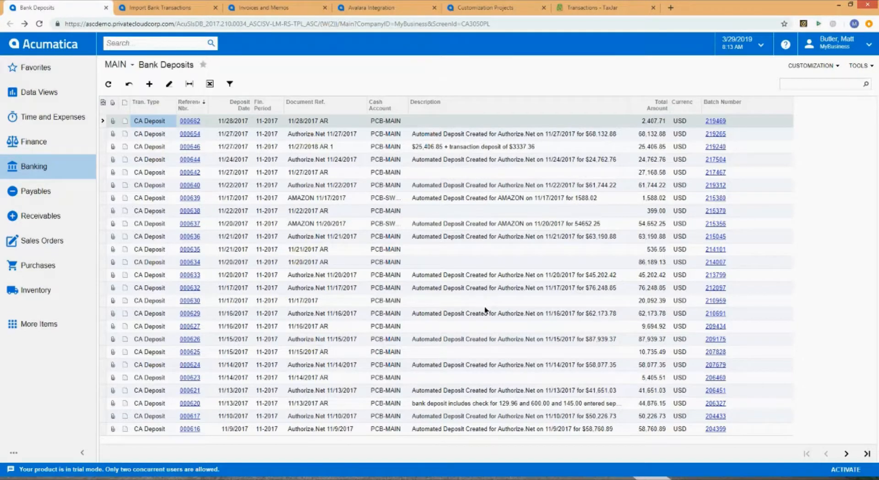
left_click(529, 313)
left_click(528, 287)
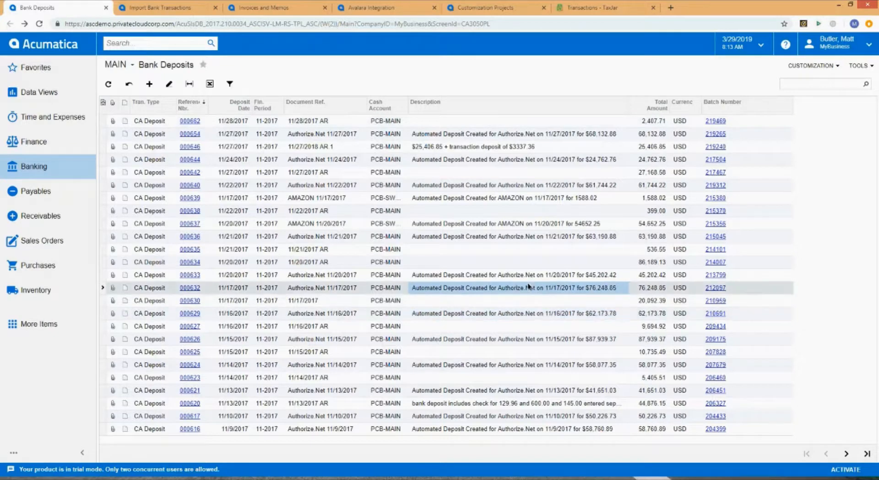
left_click(529, 274)
left_click(521, 236)
left_click(518, 225)
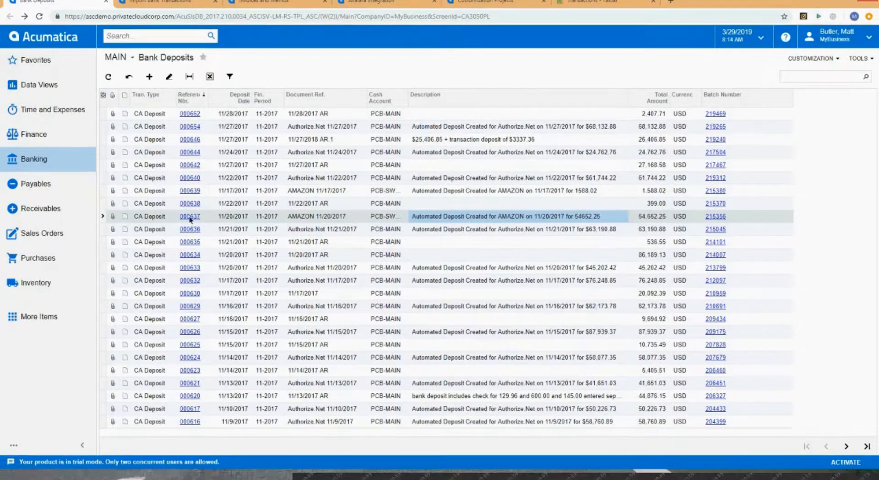
- Open the AMAZON 11/20/2017 deposit 000637 and review the charge amounts on its Charges tab
left_click(190, 223)
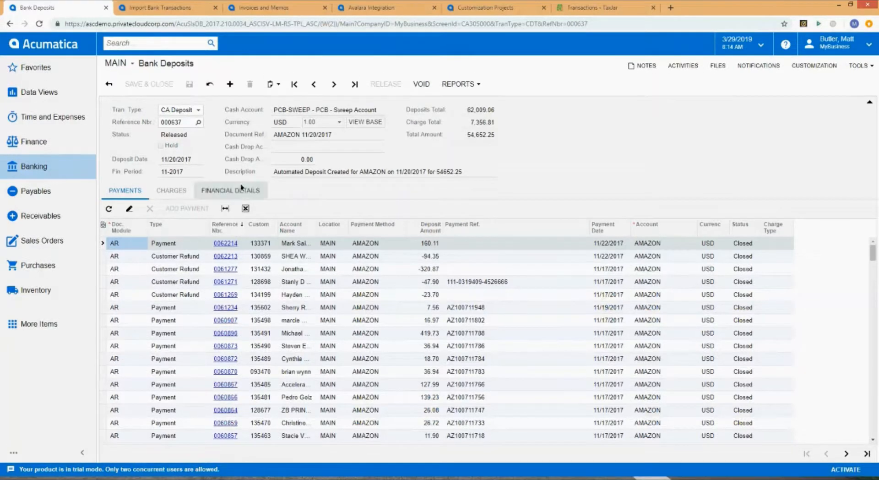
left_click(219, 192)
left_click(171, 191)
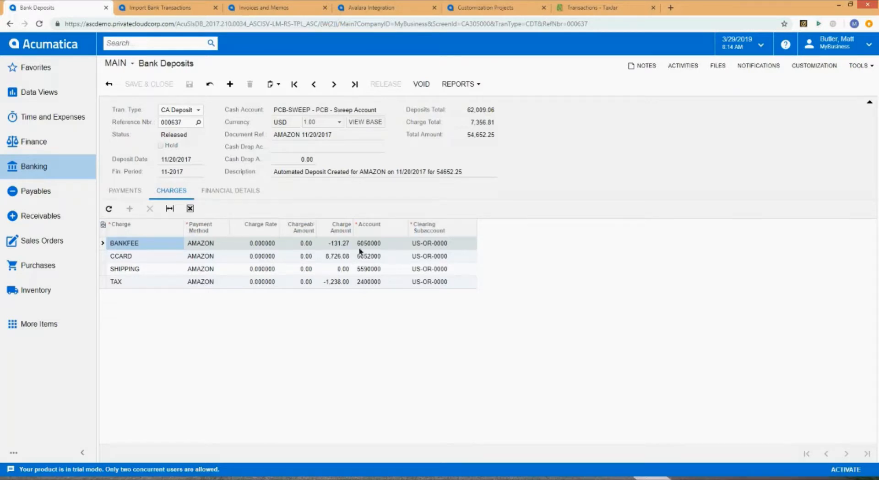
left_click(335, 282)
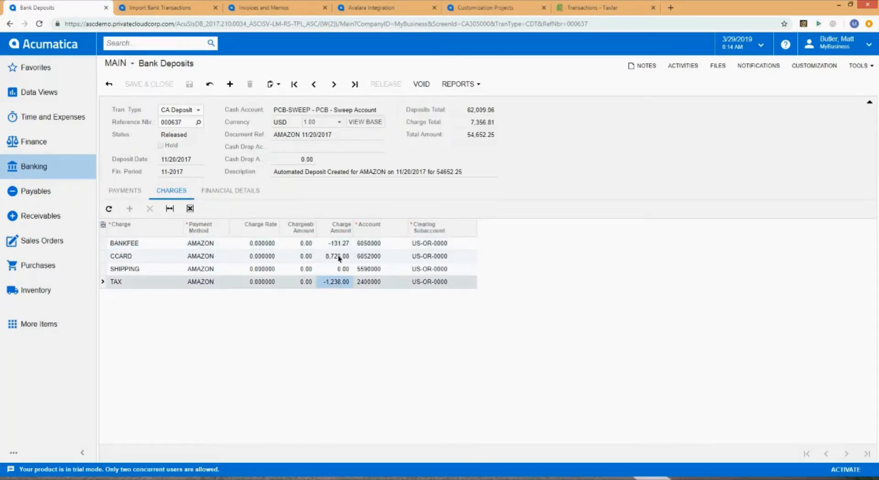
left_click(338, 255)
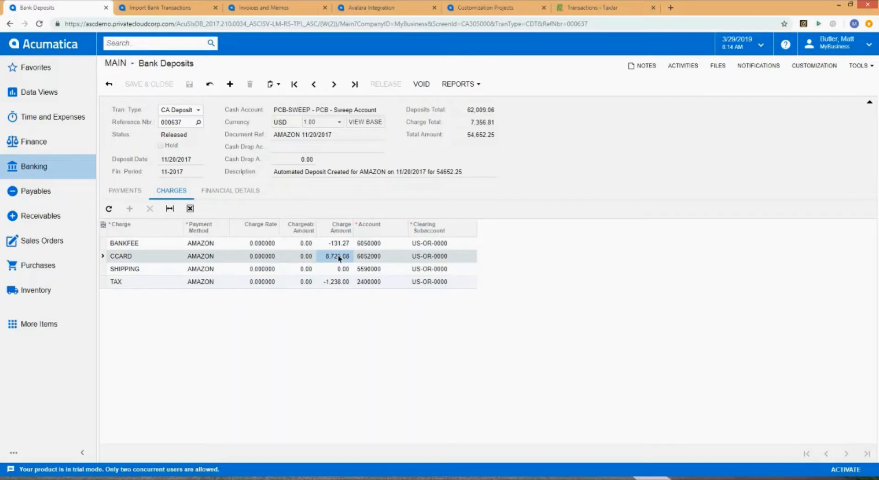
left_click(138, 258)
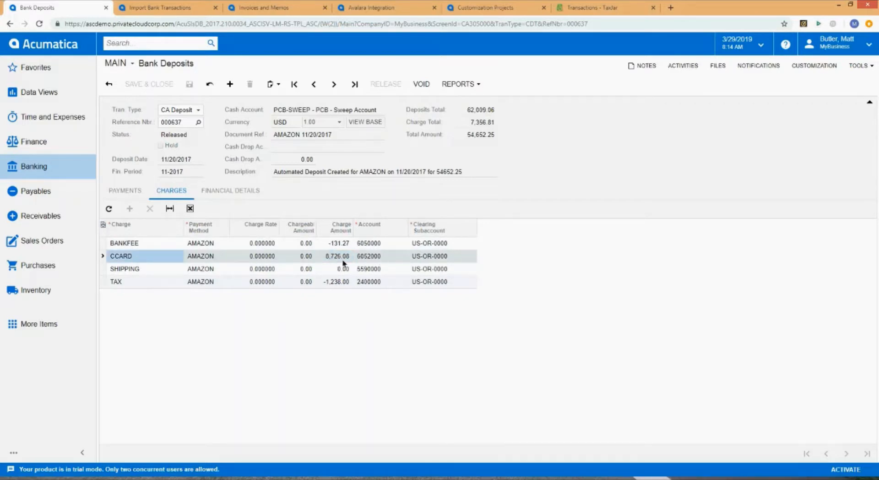
left_click(342, 245)
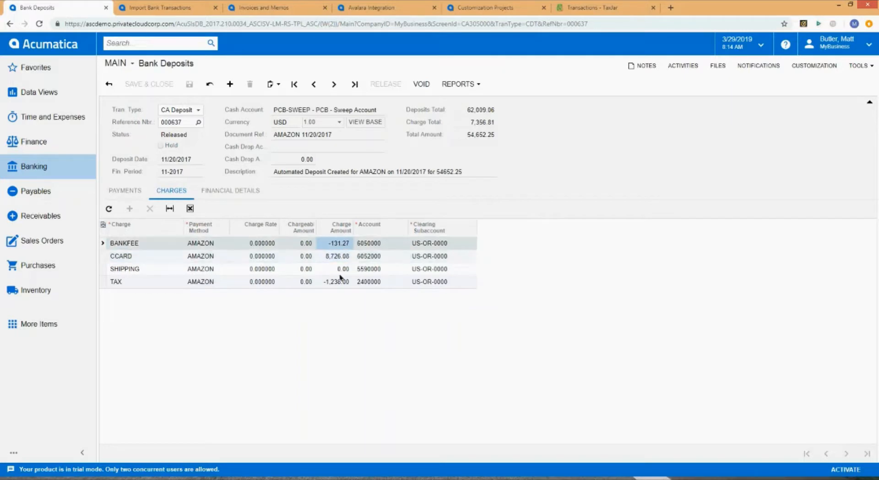
left_click(339, 283)
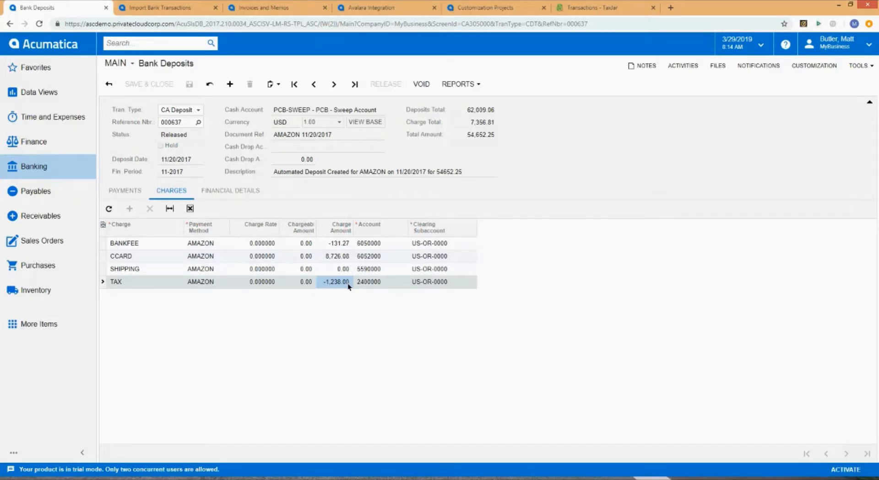
- Review the deposit's payments list and go back to the Bank Deposits list
double_click(472, 137)
left_click(133, 192)
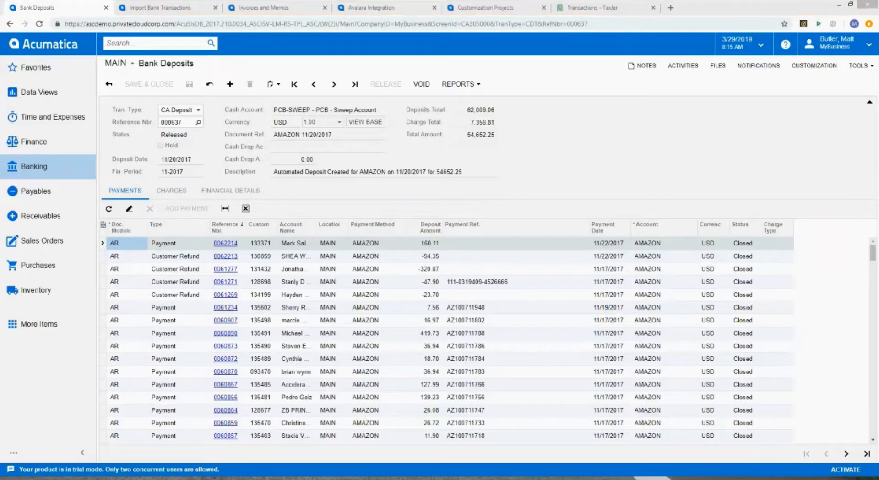
left_click(109, 83)
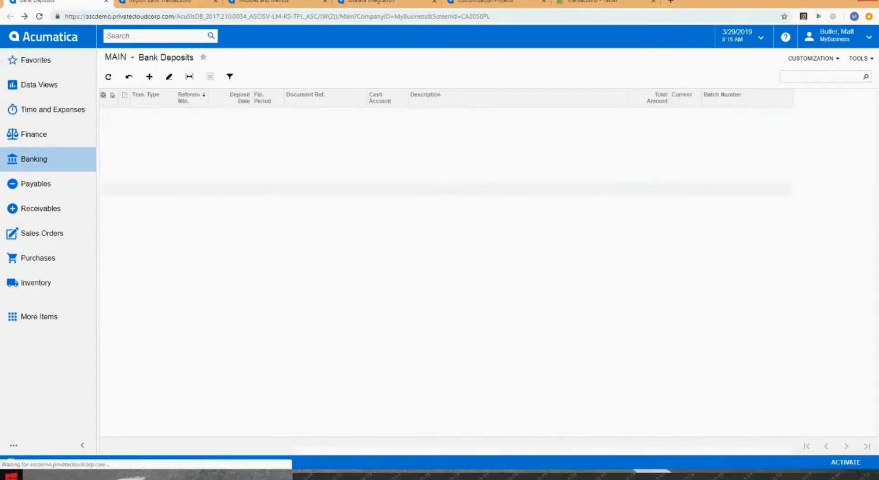
- Switch to File Explorer and run AcuPaymentRecon.exe on the Auth.txt file from the 20171128 Deposit folder
left_click(35, 476)
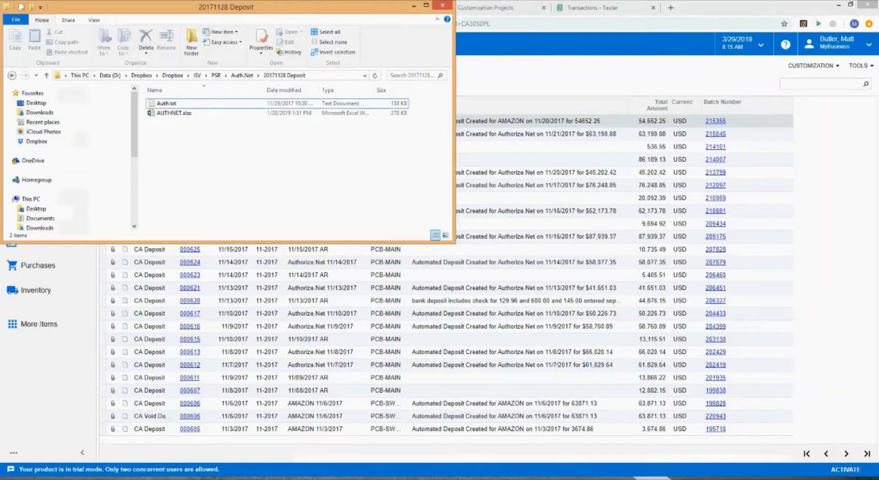
left_click(87, 479)
left_click(248, 450)
left_click(87, 479)
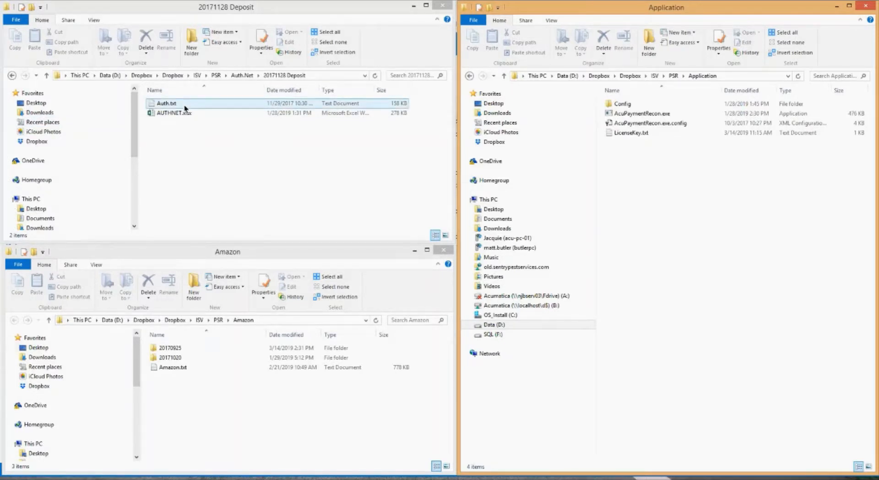
left_click_drag(183, 102, 285, 106)
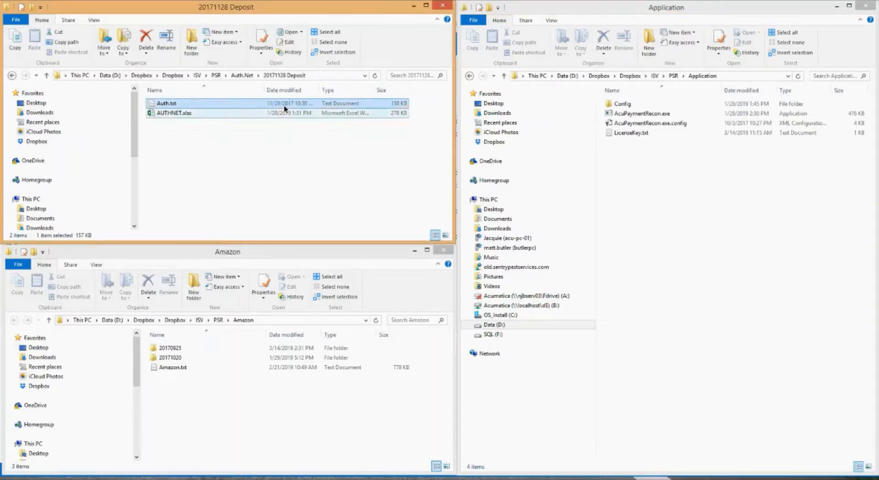
double_click(639, 114)
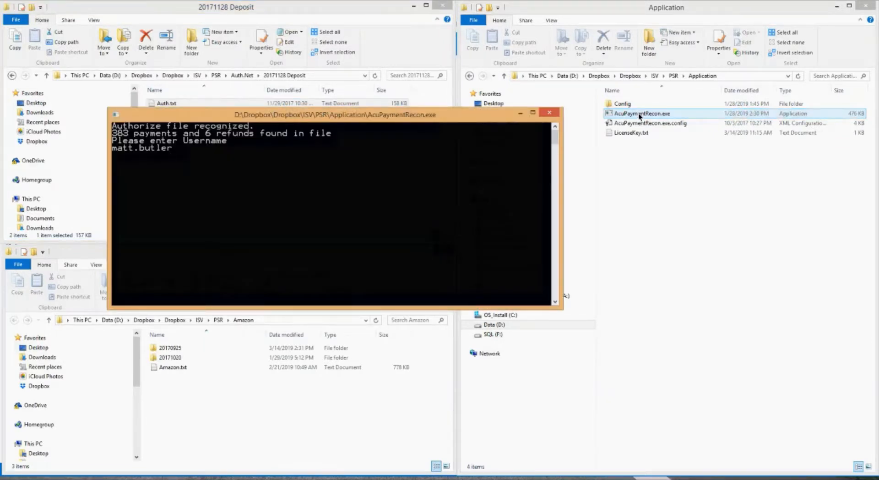
- Log the reconciliation tool into Acumatica by entering the username and the account password
key("Return")
type("*")
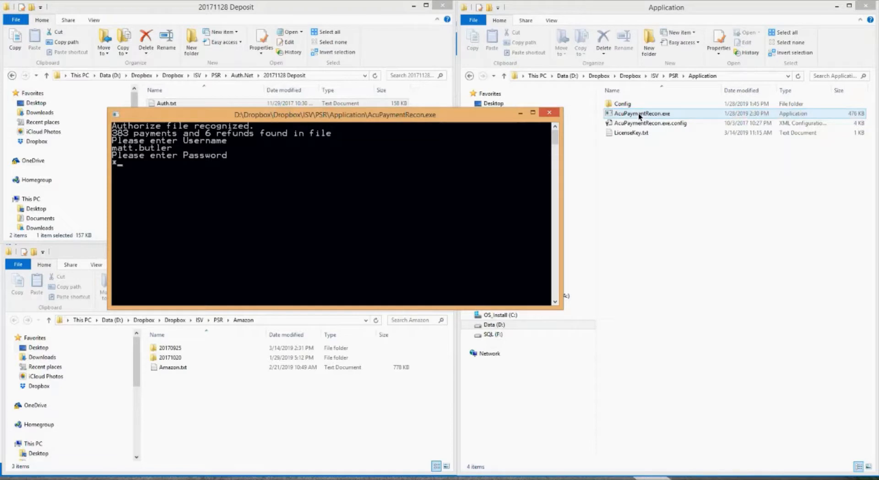
type("**********")
key("Return")
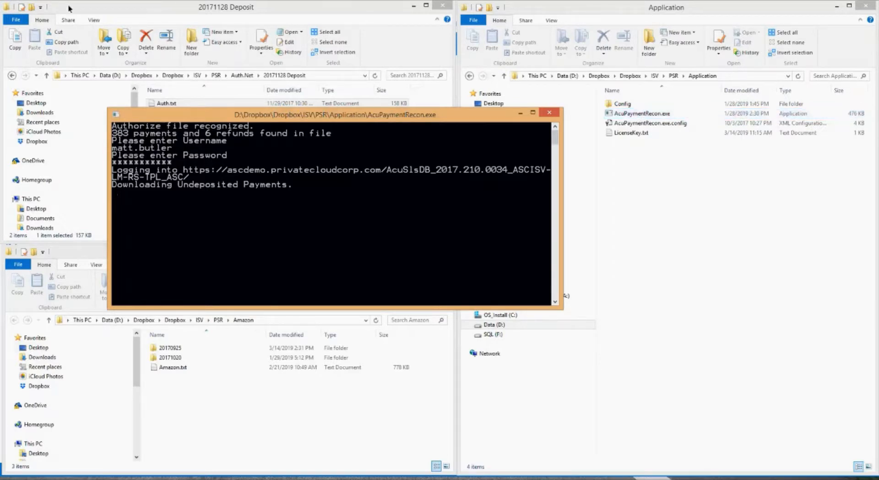
key("super")
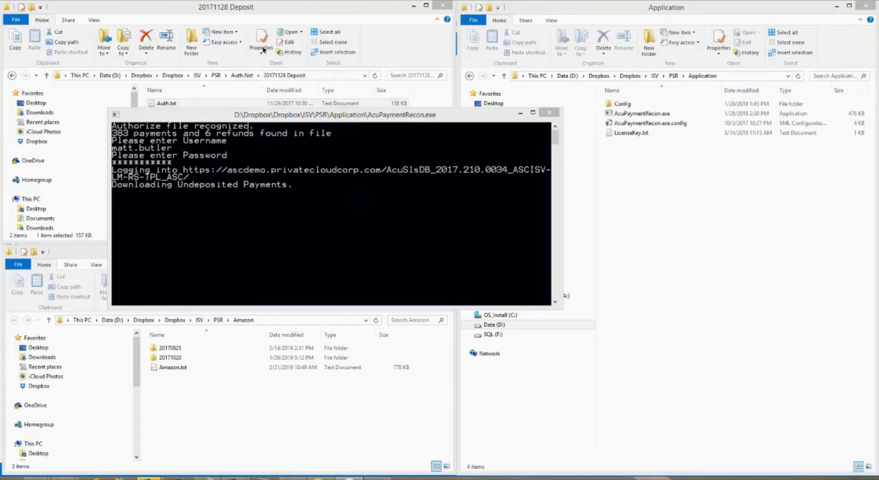
left_click(256, 119)
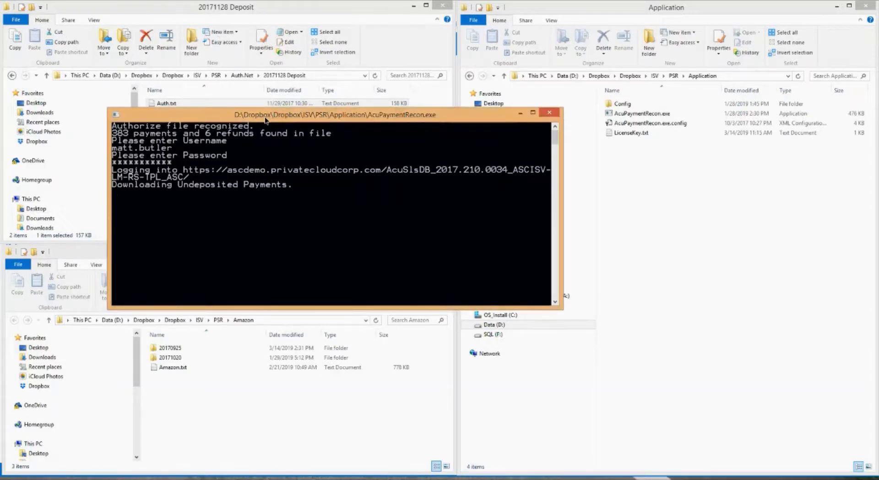
left_click_drag(266, 120, 296, 131)
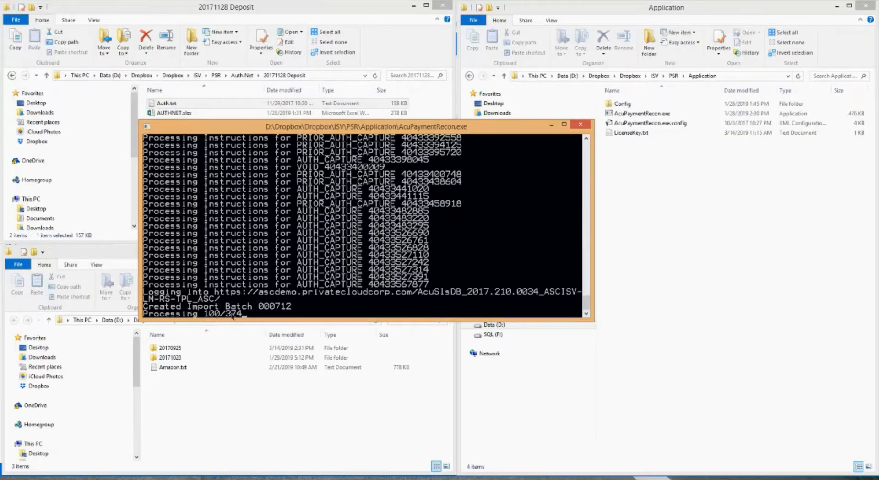
mouse_move(584, 300)
left_mouse_down()
mouse_move(592, 169)
mouse_move(600, 199)
mouse_move(597, 312)
left_mouse_up()
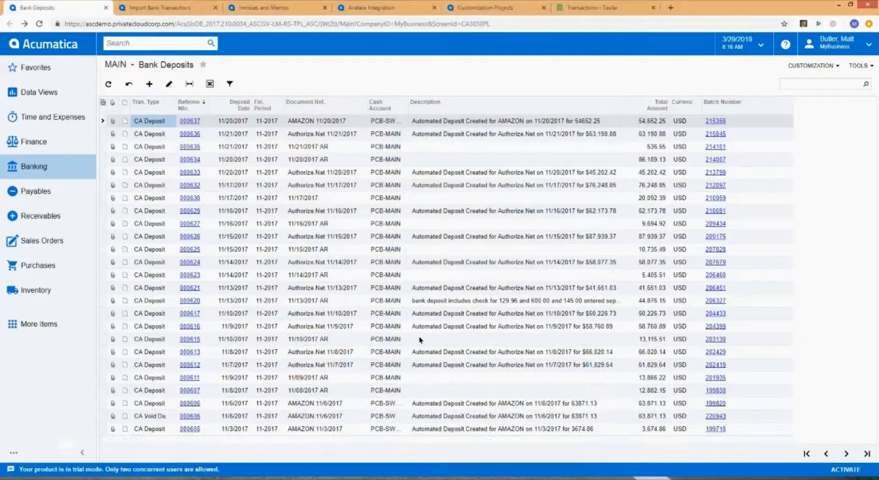
- Refresh the Bank Deposits list while the import runs and open the new AUTHNET 11/28/2017 deposit 000712
left_click(108, 84)
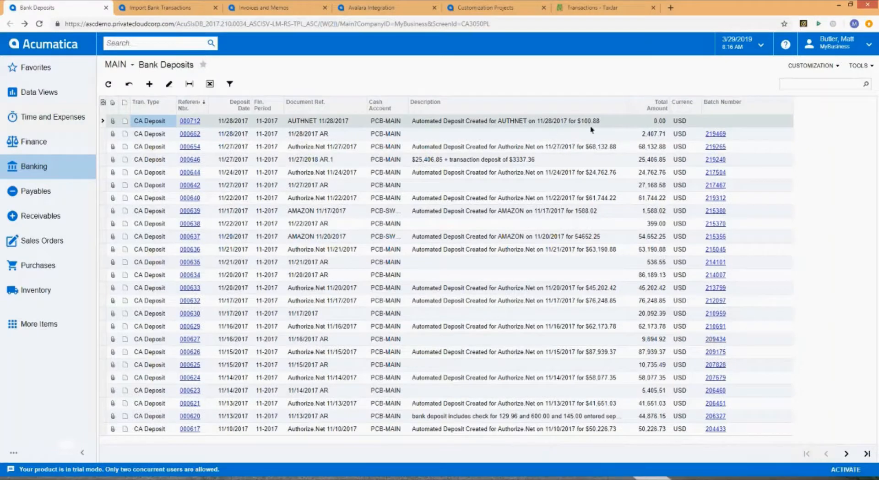
left_click(109, 84)
left_click(648, 122)
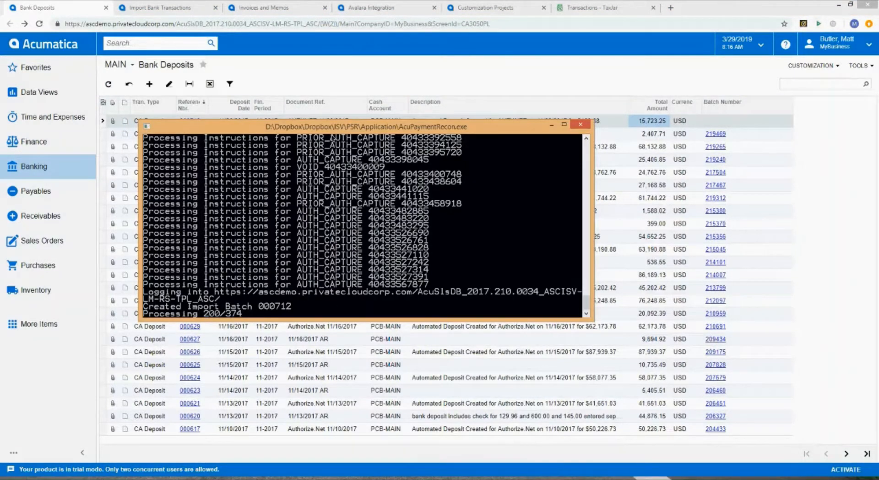
left_click_drag(330, 128, 433, 192)
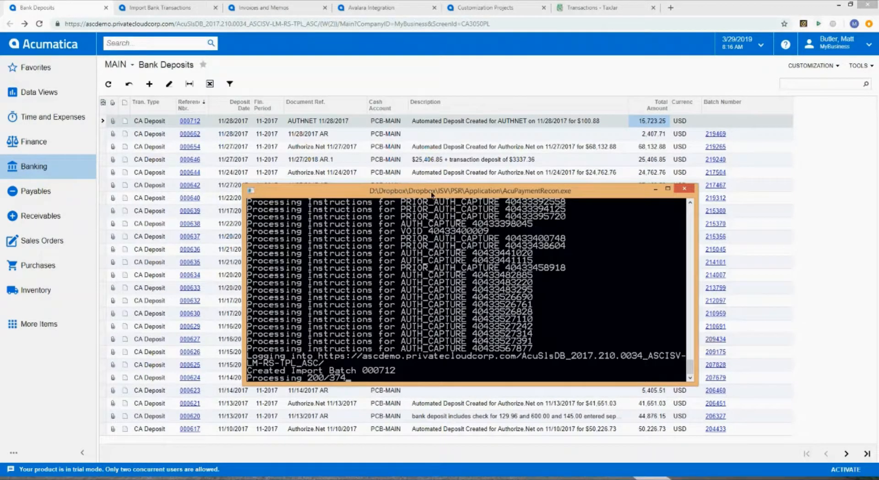
left_click_drag(431, 193, 384, 150)
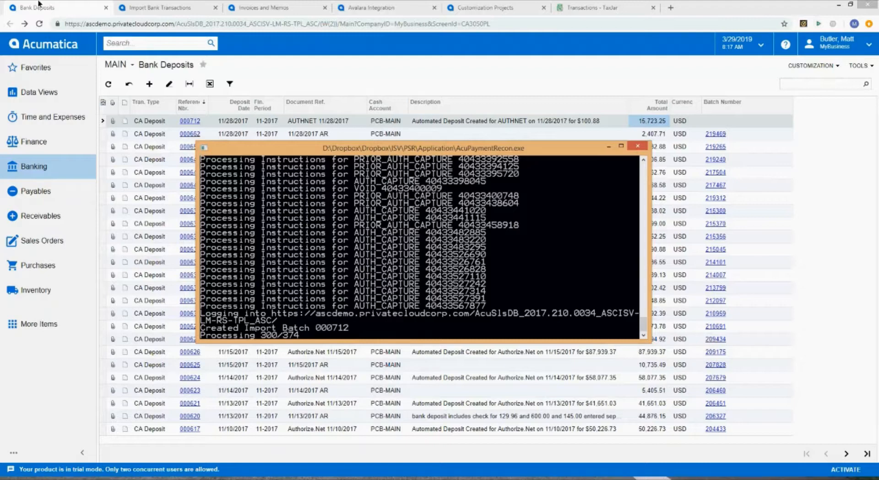
left_click(108, 84)
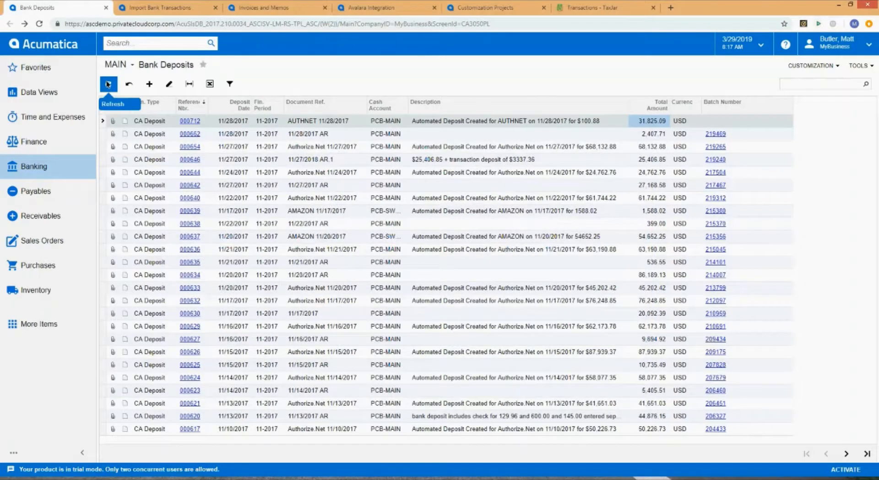
left_click(108, 84)
left_click(393, 479)
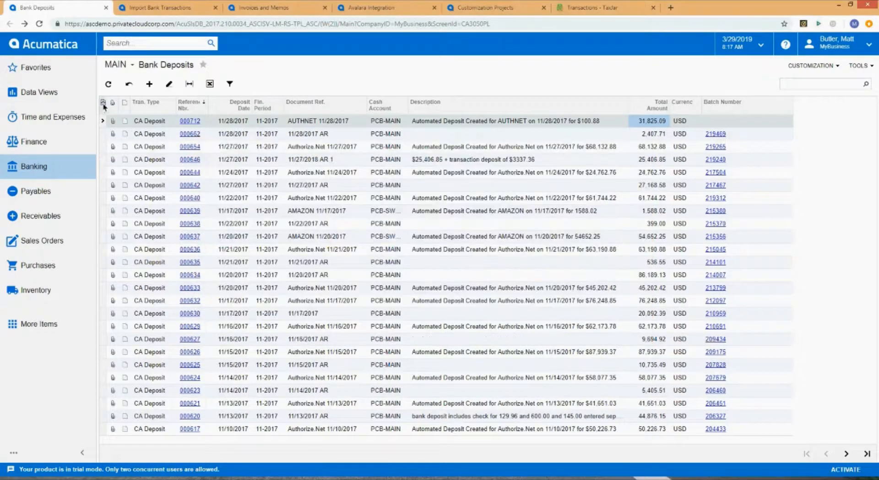
left_click(107, 87)
left_click(108, 83)
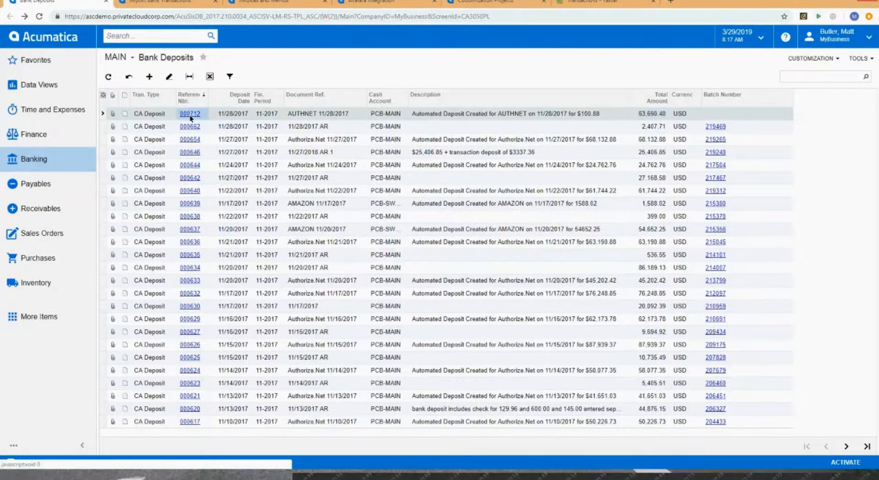
left_click(190, 114)
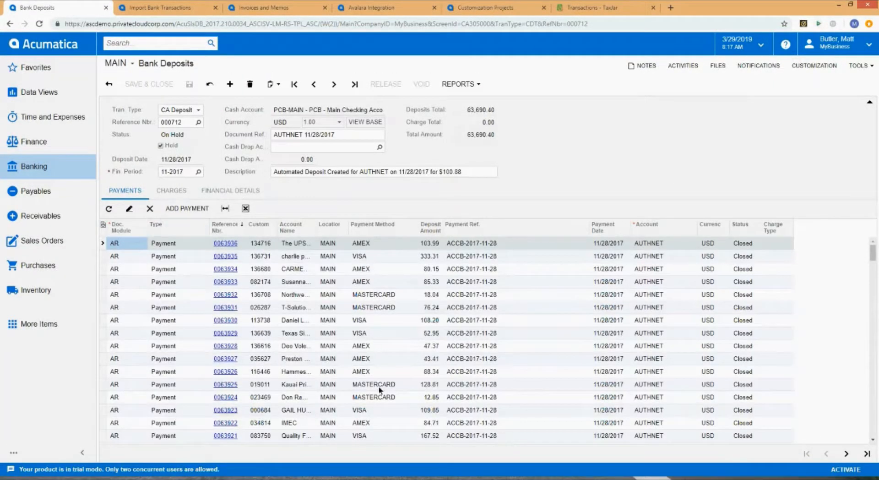
- Bring up the AcuPaymentRecon console and dismiss it once the import has completed
left_click(362, 478)
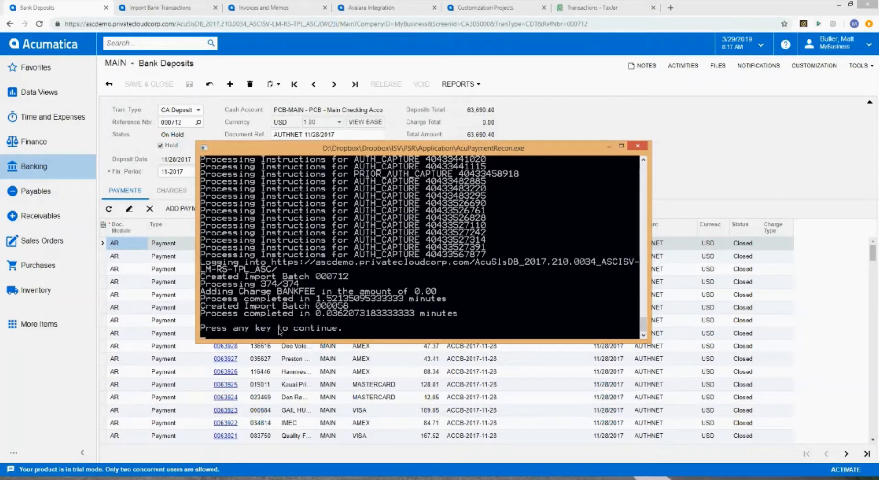
key("Return")
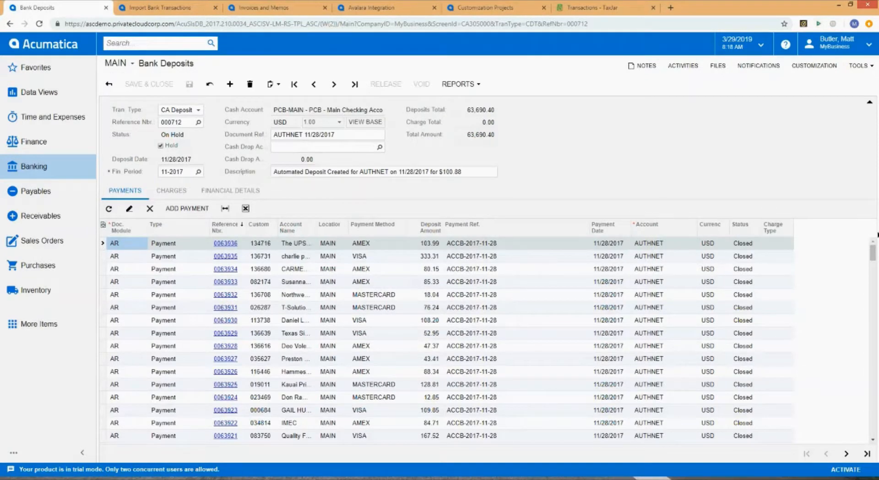
left_click_drag(873, 253, 858, 236)
- Switch to the Import Bank Transactions tab and refresh its list of imported statements
left_click(169, 7)
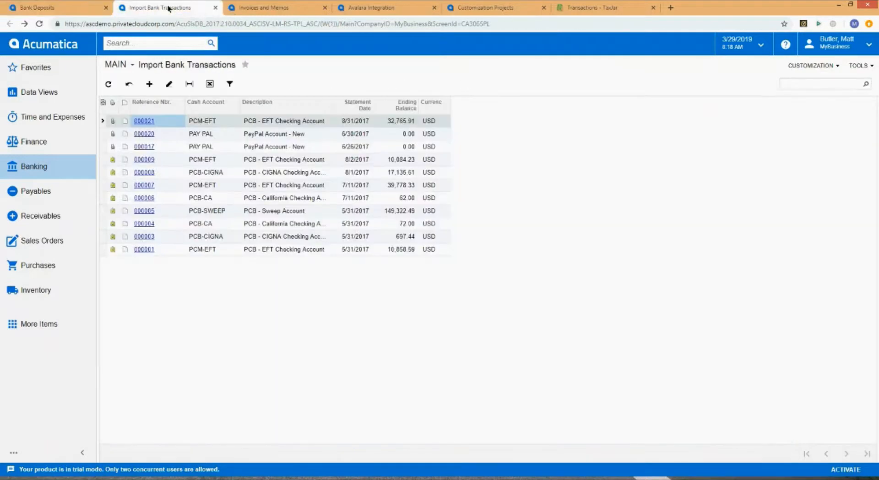
left_click(109, 85)
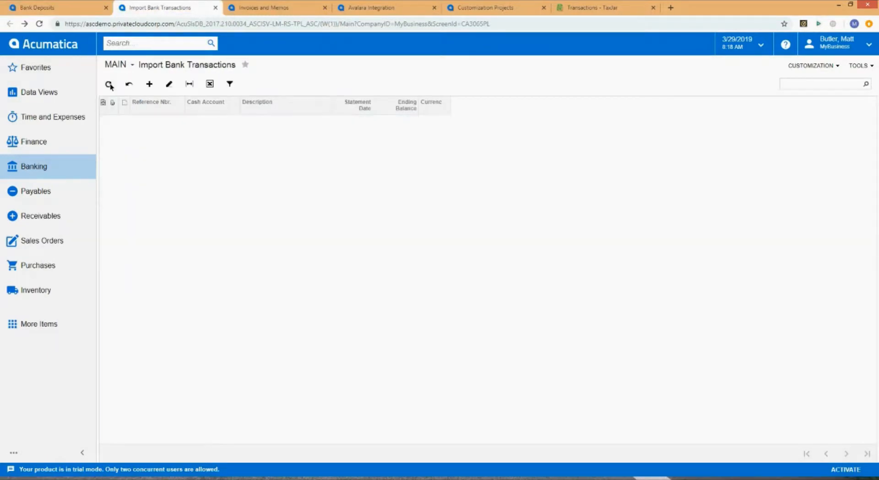
- Compare the deposit with the imported statements and open the AUTHNET statement 000058 dated 11/28/2017
left_click(66, 14)
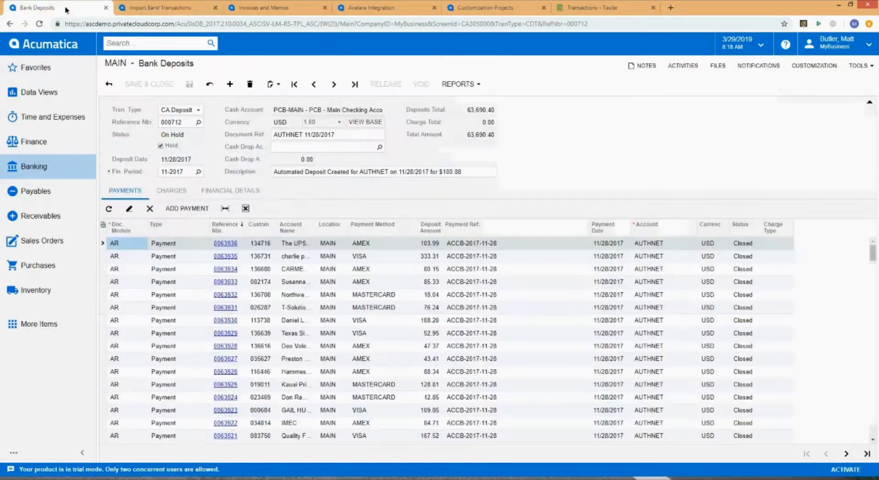
left_click(159, 7)
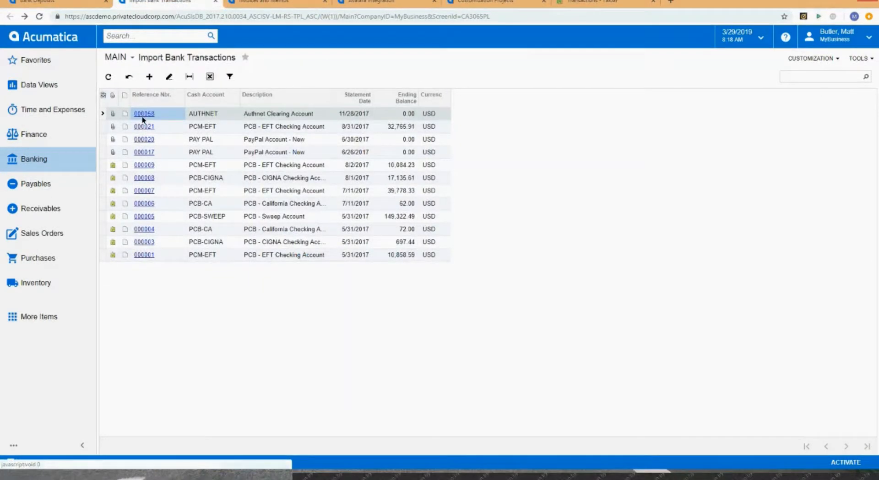
left_click(69, 2)
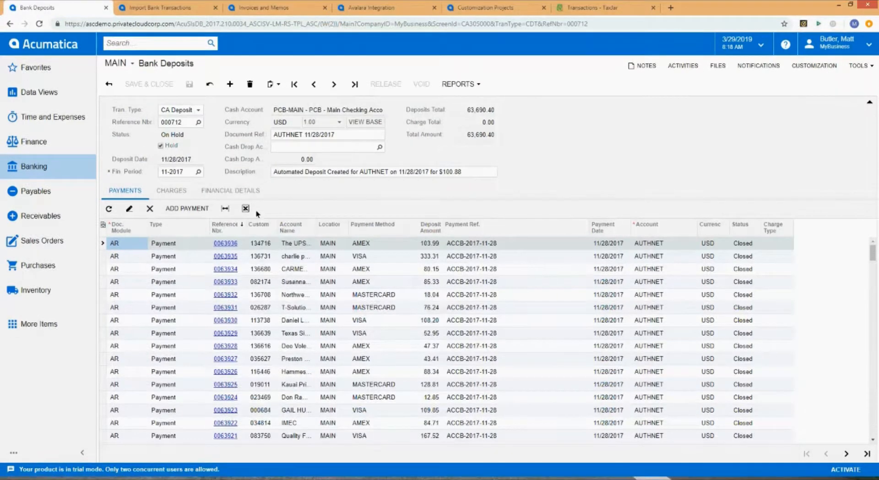
left_click(160, 8)
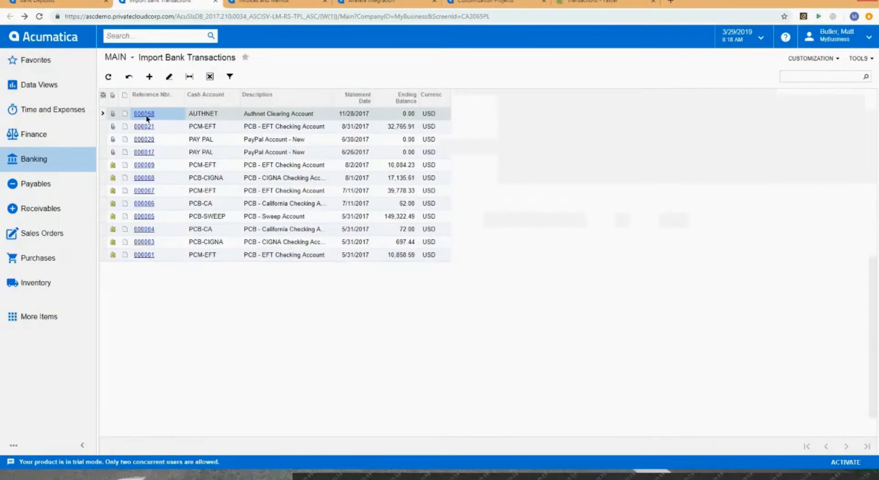
left_click(145, 120)
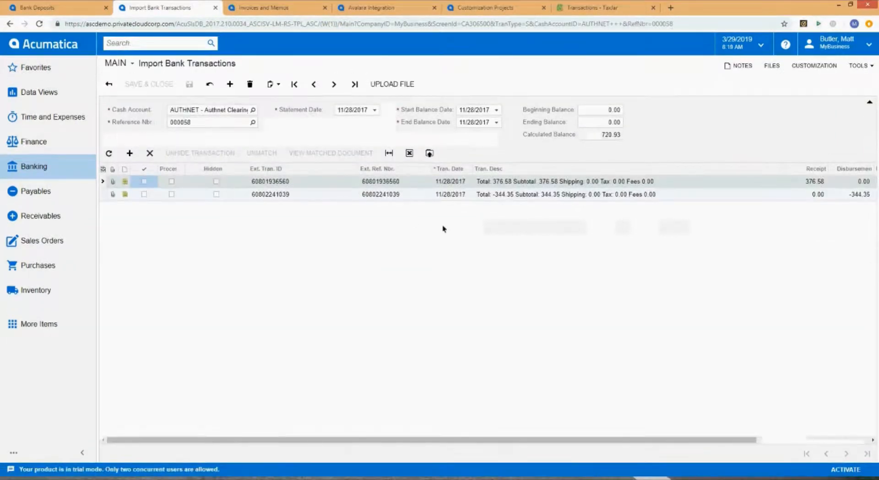
- Review the statement's two imported transactions, scrolling across their columns and checking against the bank deposit tab
left_click(508, 193)
left_click(517, 182)
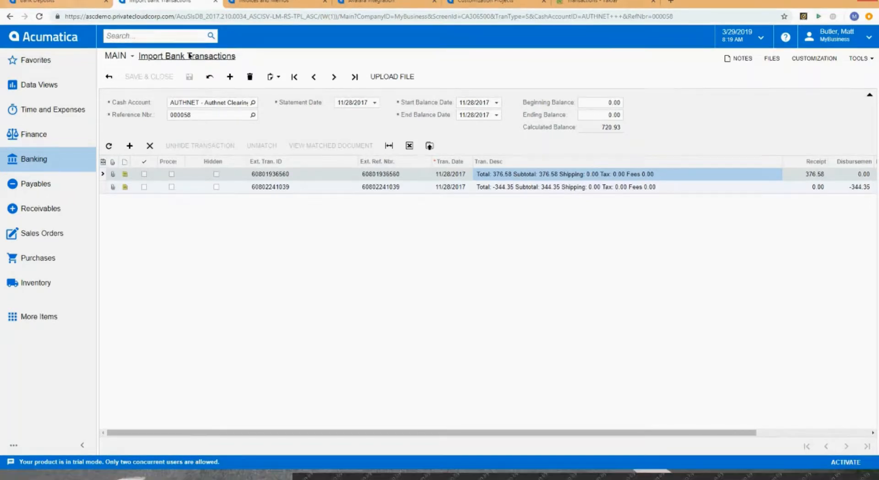
mouse_move(258, 64)
left_mouse_down()
mouse_move(187, 63)
mouse_move(249, 65)
left_mouse_up()
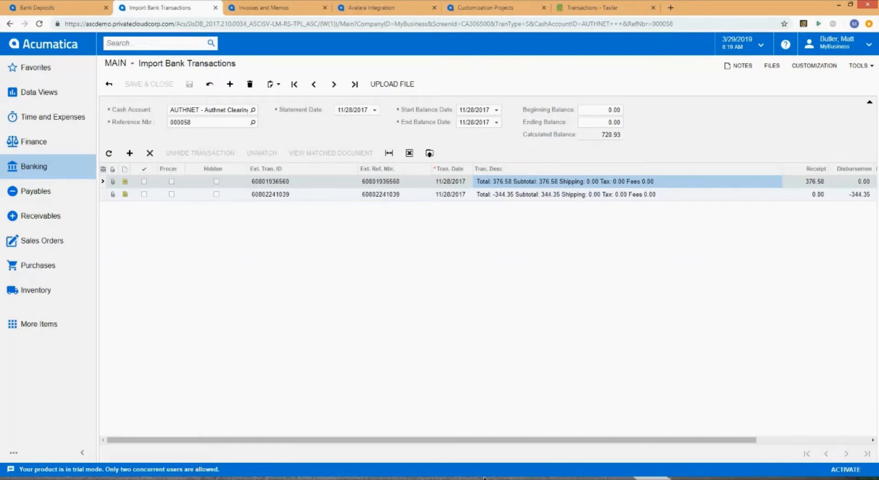
mouse_move(488, 441)
left_mouse_down()
mouse_move(706, 438)
mouse_move(488, 441)
left_mouse_up()
left_click(30, 9)
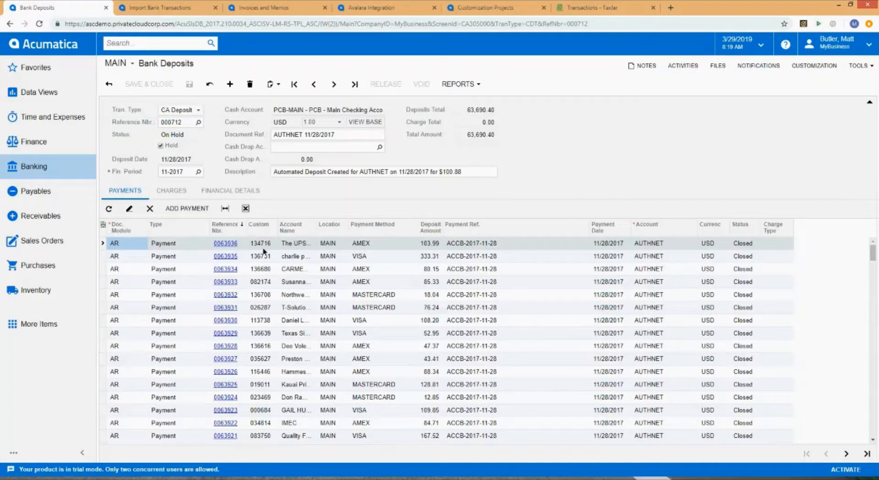
left_click(200, 5)
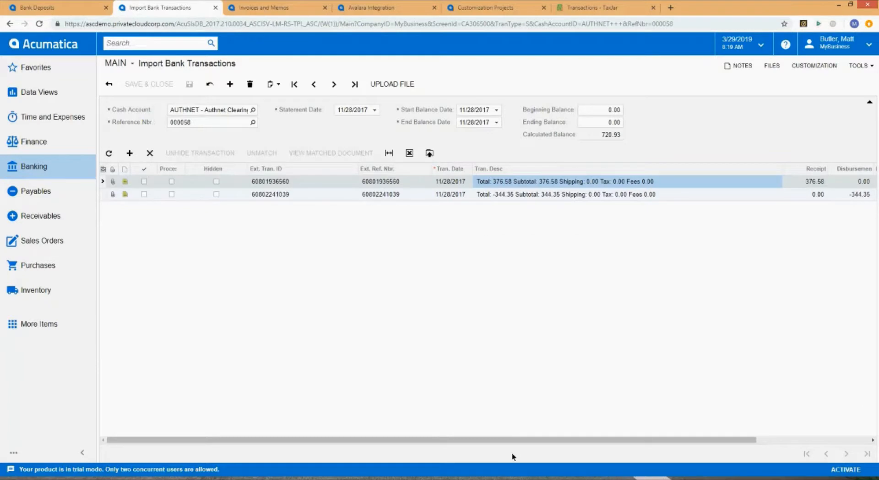
left_click_drag(514, 442, 679, 424)
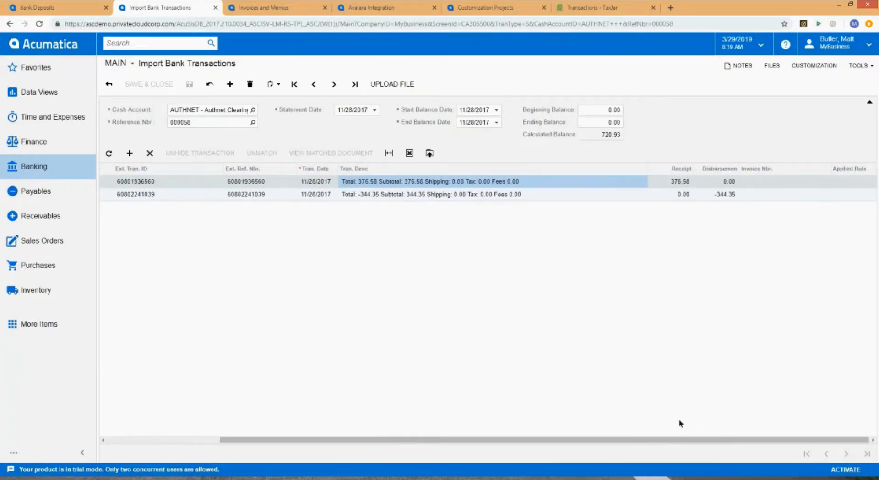
left_click(482, 197)
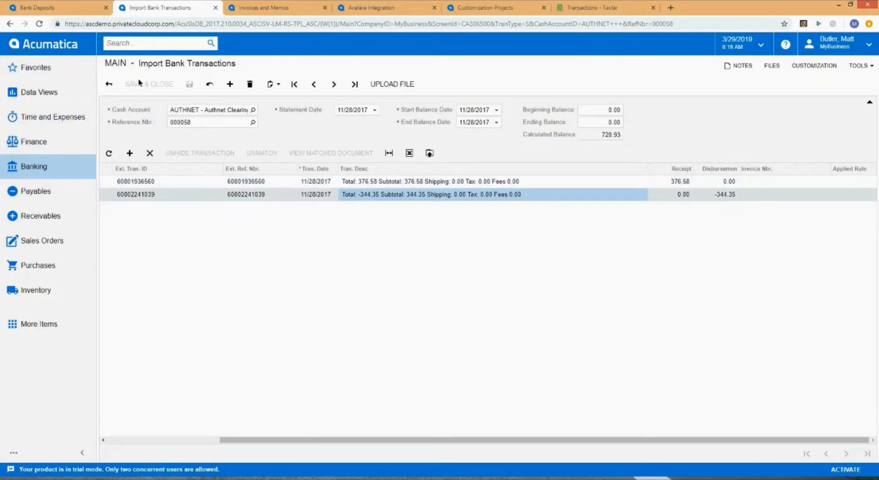
- Open Process Bank Transactions and load the AUTHNET cash account's transactions
left_click(45, 164)
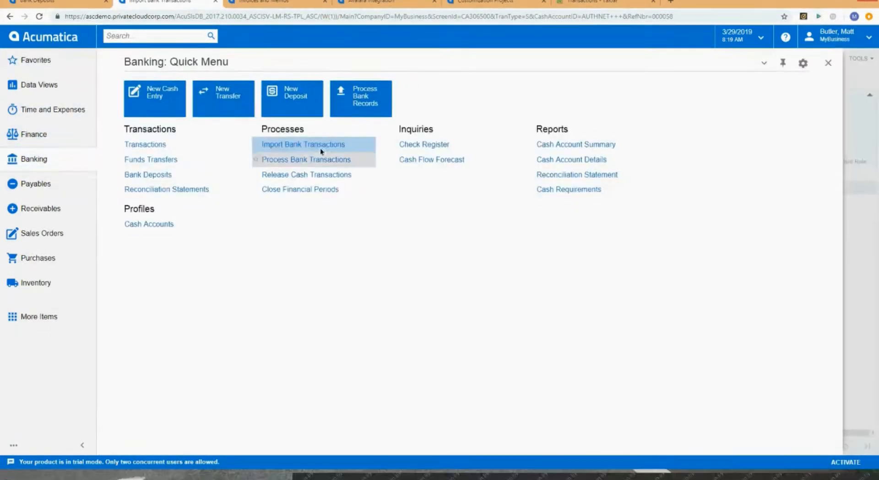
left_click(317, 153)
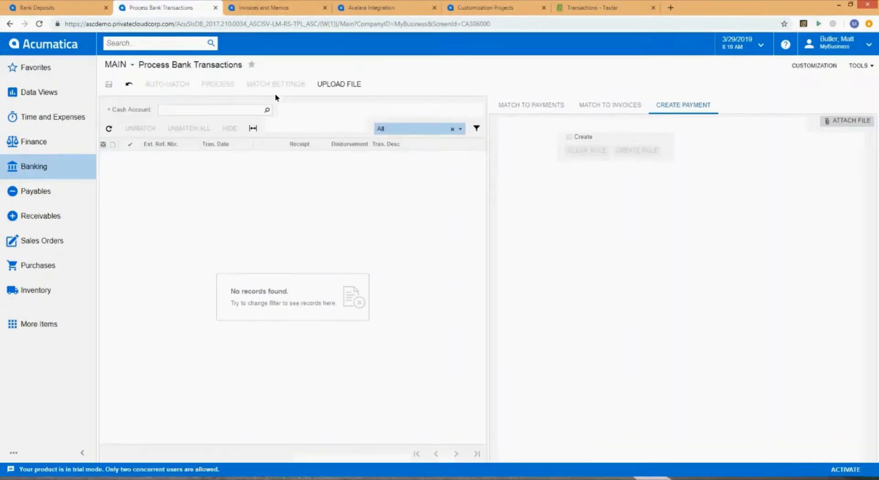
left_click(224, 101)
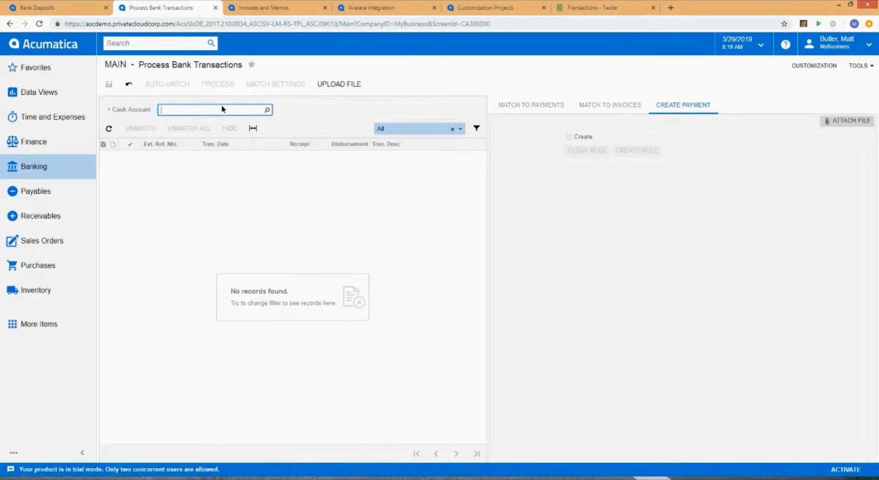
type("AUTHNET")
key("Tab")
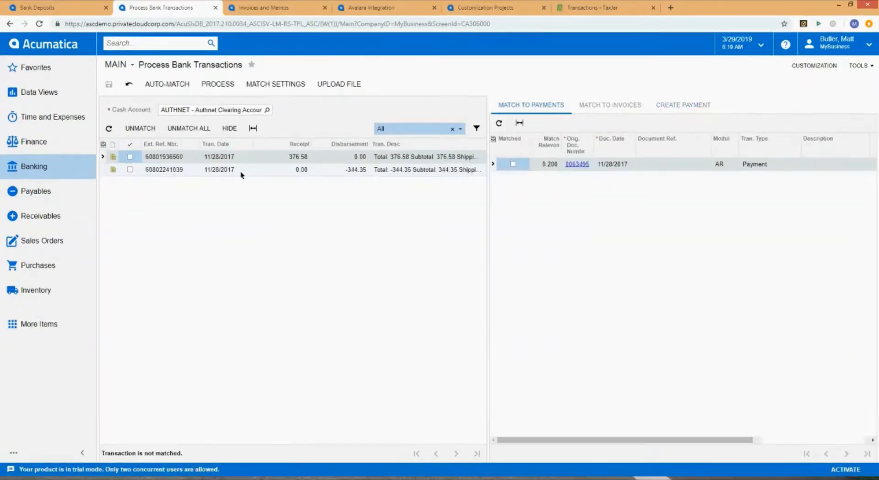
- Select the -344.35 disbursement transaction and review its suggested payment match
left_click(288, 170)
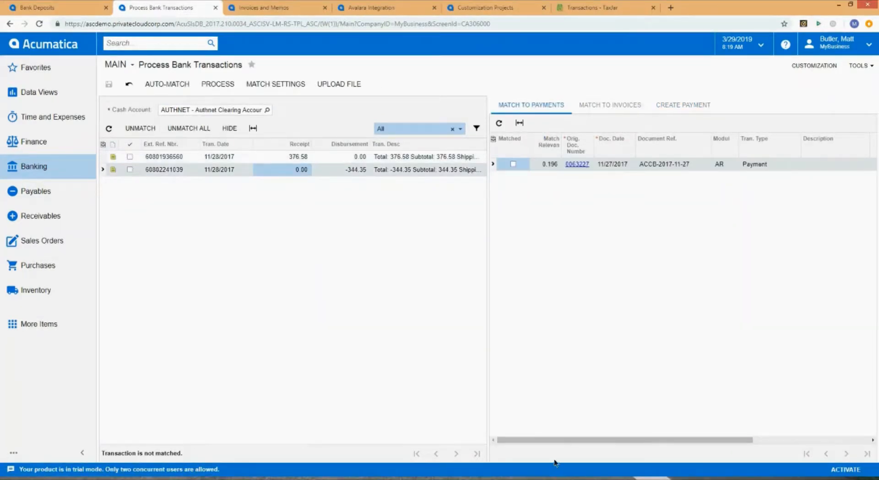
mouse_move(559, 440)
left_mouse_down()
mouse_move(696, 457)
mouse_move(547, 457)
mouse_move(787, 456)
mouse_move(552, 458)
mouse_move(766, 441)
mouse_move(559, 443)
left_mouse_up()
left_click(409, 174)
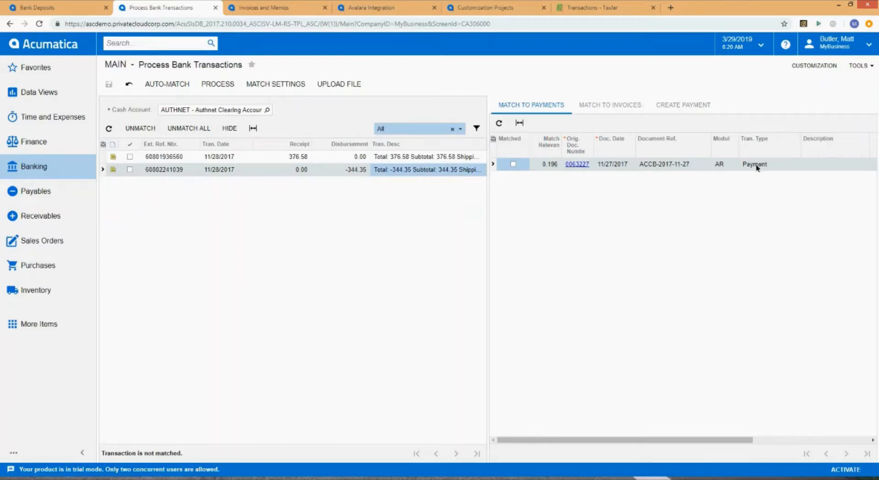
left_click_drag(638, 439, 547, 432)
- Move on through the Invoices and Memos tab to the TaxJar integration data sheet PDF
left_click(46, 8)
left_click(159, 8)
left_click(281, 9)
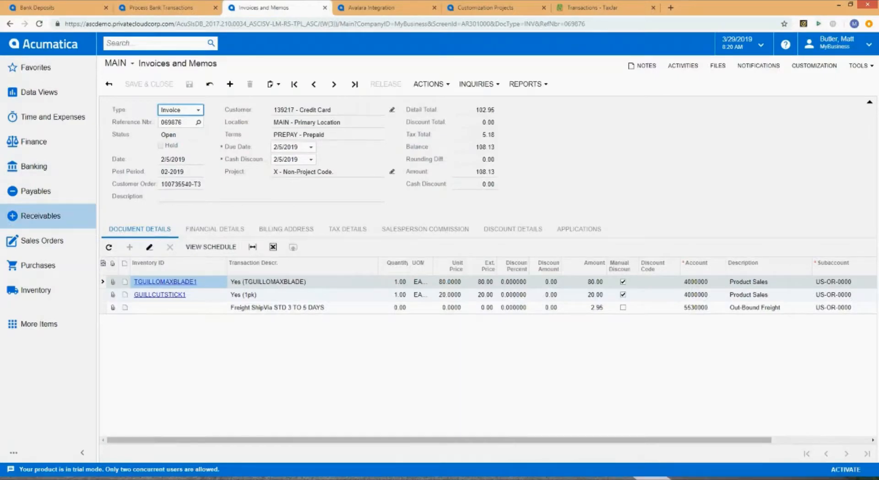
key("alt+Tab")
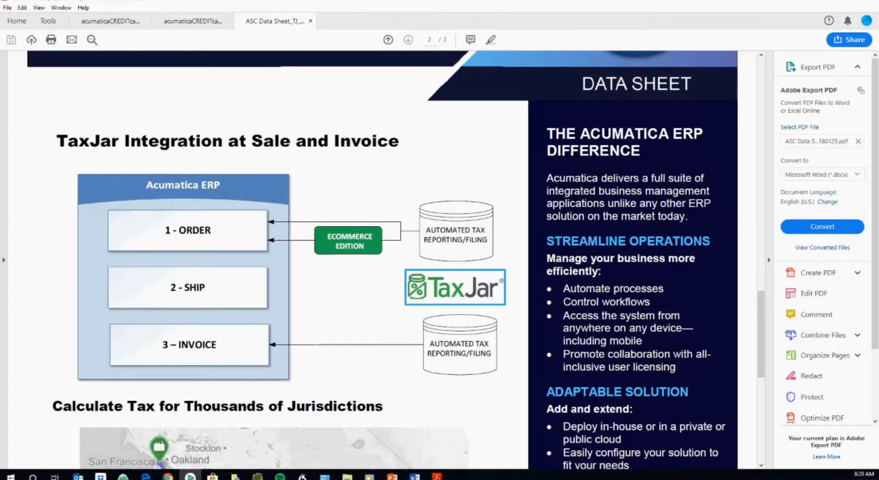